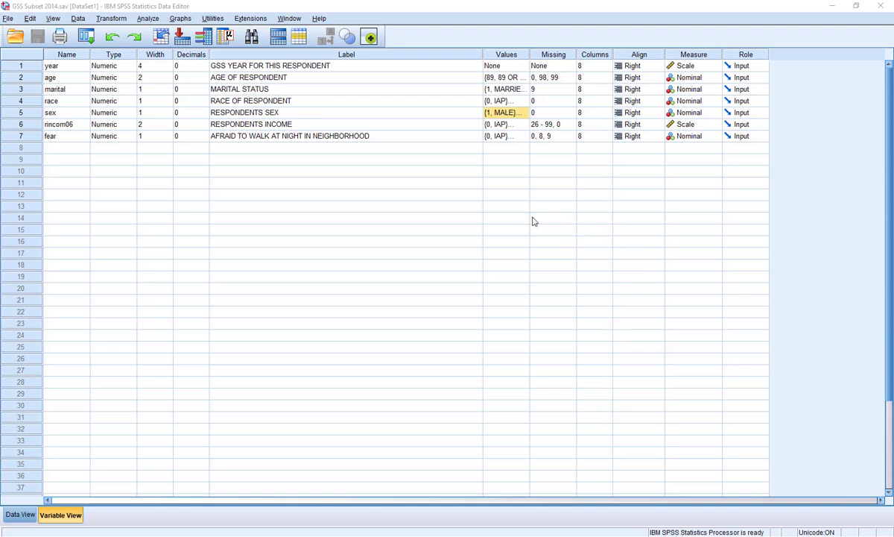
Step: Review the value labels defined for the sex and race variables without changing them
{"action": "left_click", "coordinate": [523, 113]}
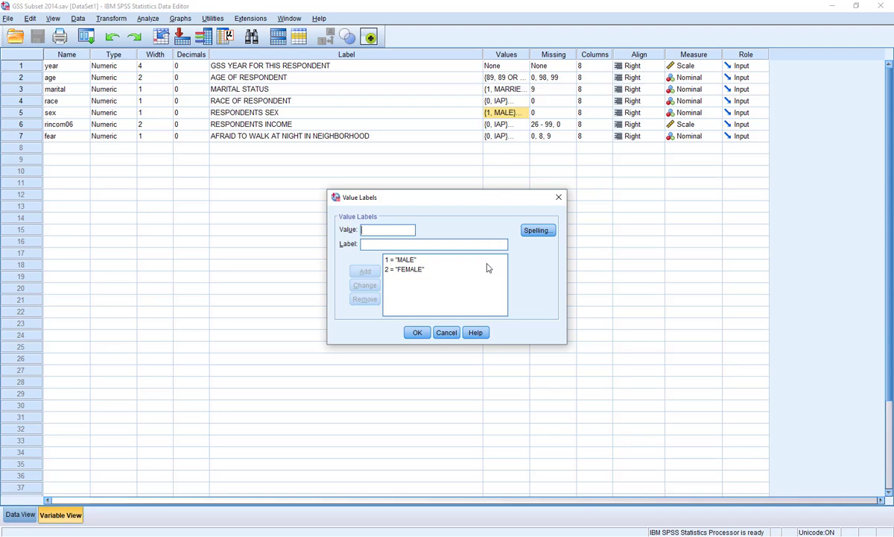
{"action": "left_click", "coordinate": [446, 332]}
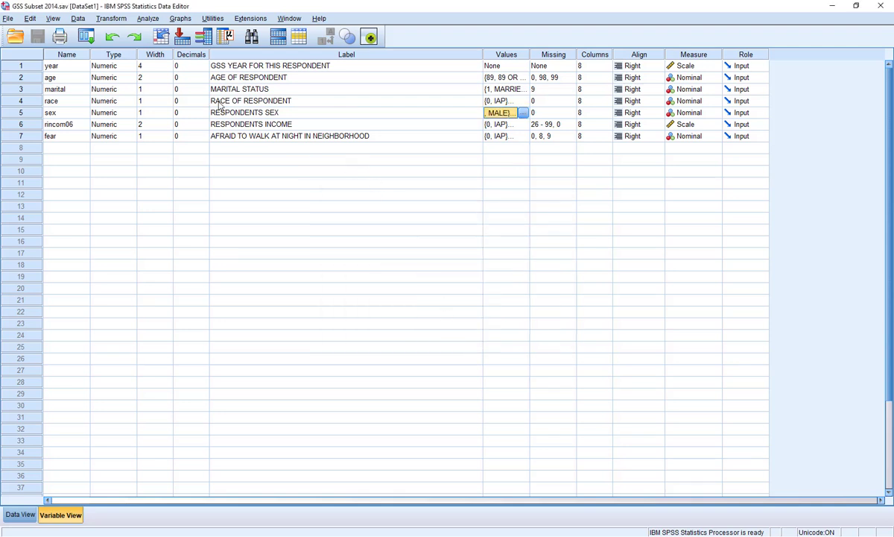
{"action": "left_click", "coordinate": [492, 101]}
{"action": "left_click", "coordinate": [524, 102]}
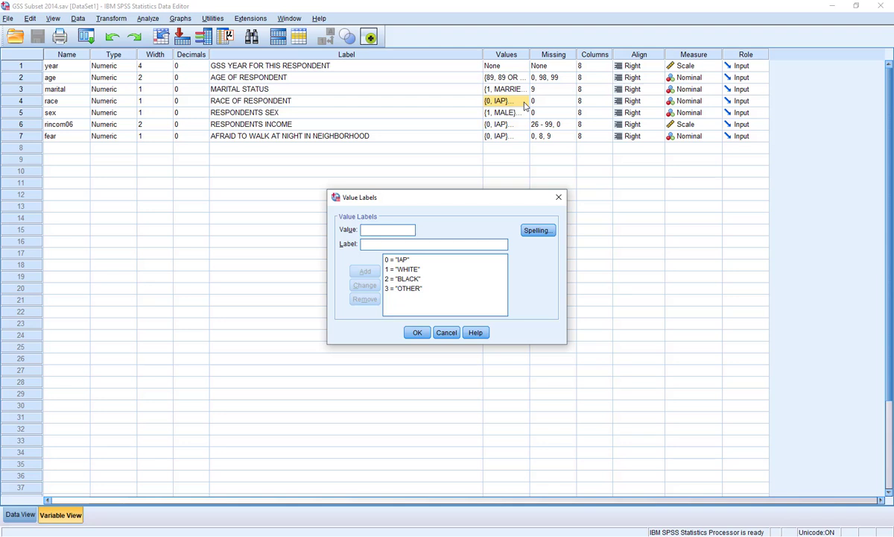
{"action": "left_click", "coordinate": [447, 333]}
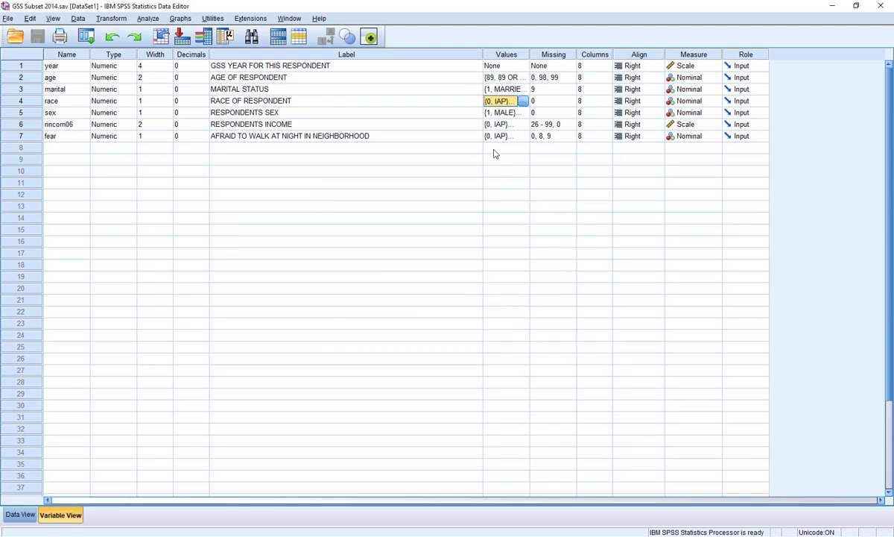
Step: Check the missing-value definition of the race variable without changing it
{"action": "left_click", "coordinate": [568, 104]}
{"action": "left_click", "coordinate": [570, 104]}
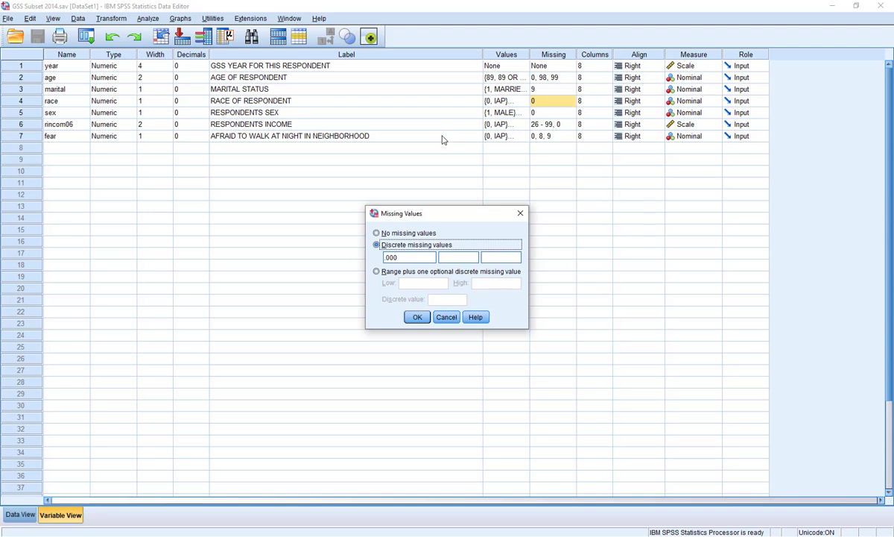
{"action": "left_click", "coordinate": [443, 322]}
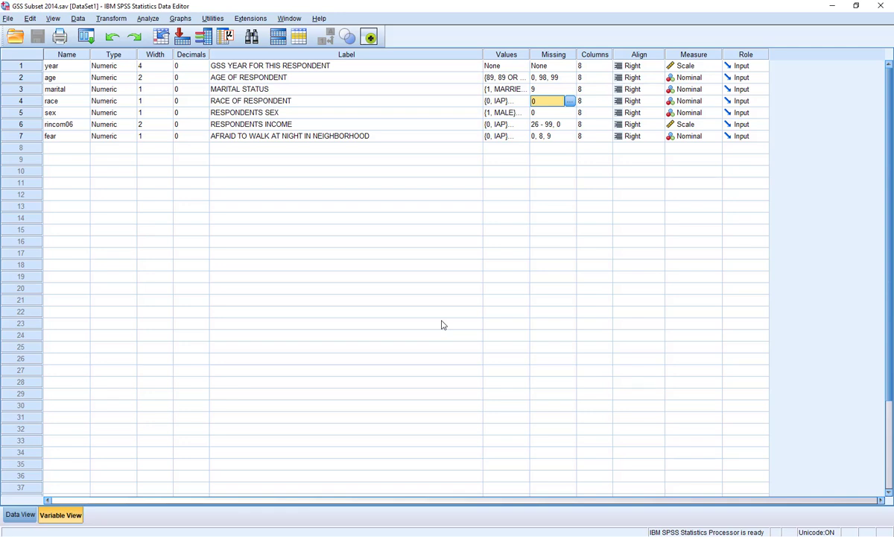
Step: Set up an independent-samples t test in a widened dialog with AGE OF RESPONDENT as the test variable
{"action": "left_click", "coordinate": [146, 19]}
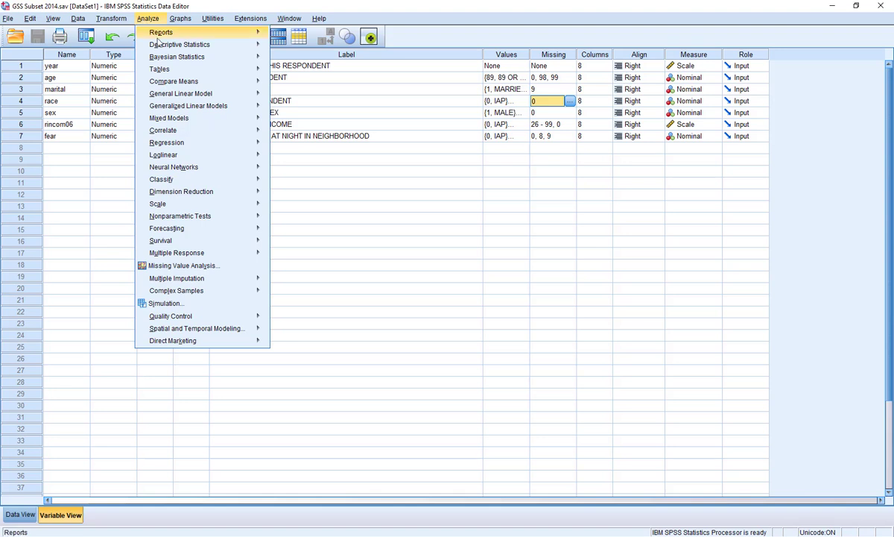
{"action": "mouse_move", "coordinate": [190, 84]}
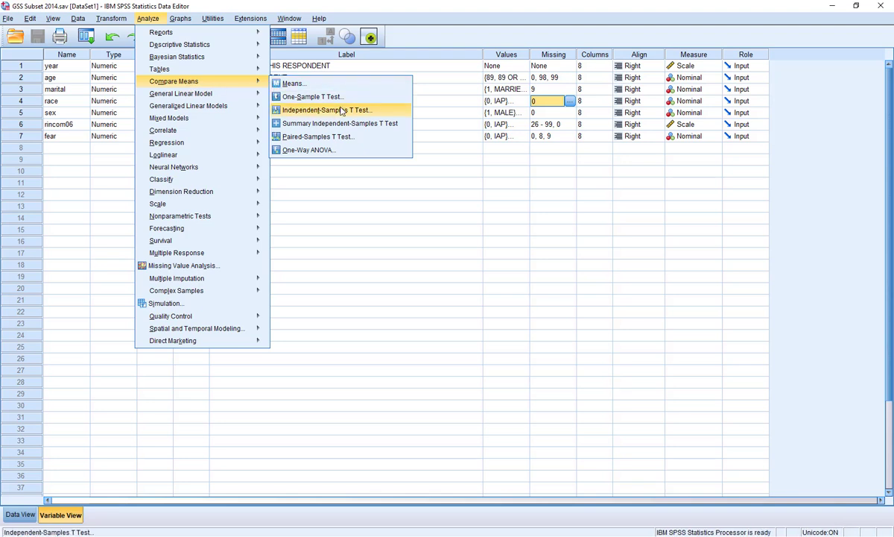
{"action": "left_click", "coordinate": [395, 113]}
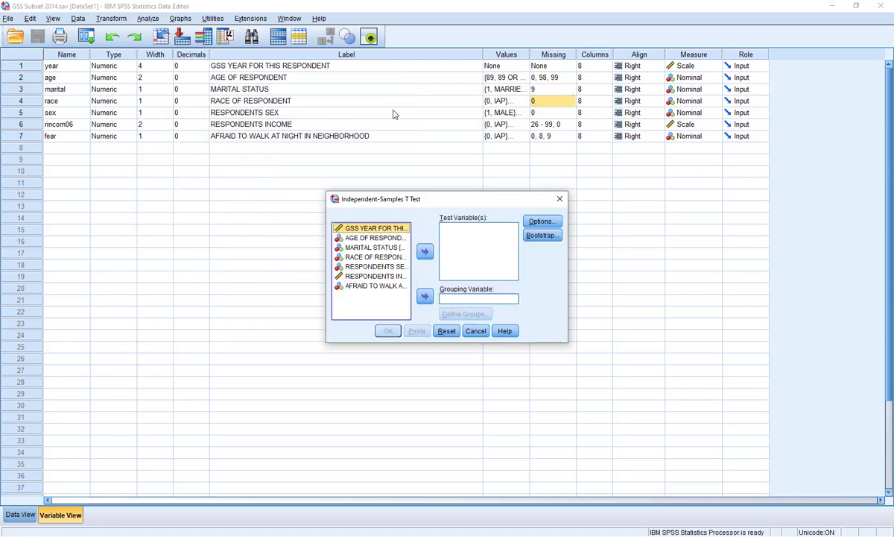
{"action": "left_click_drag", "start_coordinate": [326, 225], "coordinate": [36, 223]}
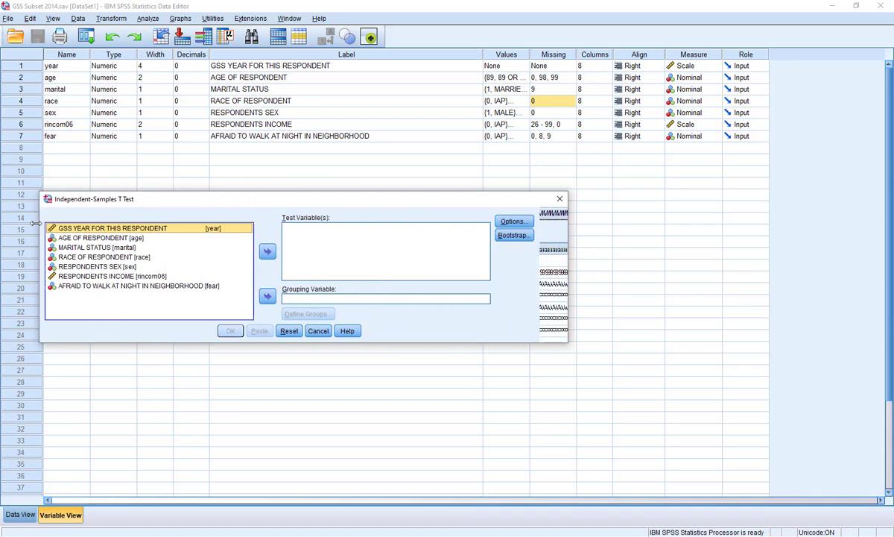
{"action": "left_click_drag", "start_coordinate": [181, 199], "coordinate": [304, 147]}
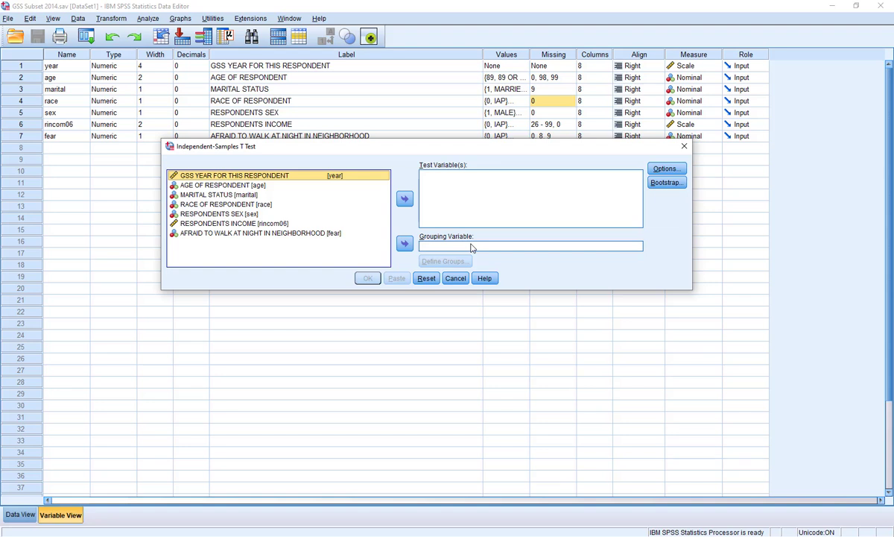
{"action": "left_click", "coordinate": [221, 184]}
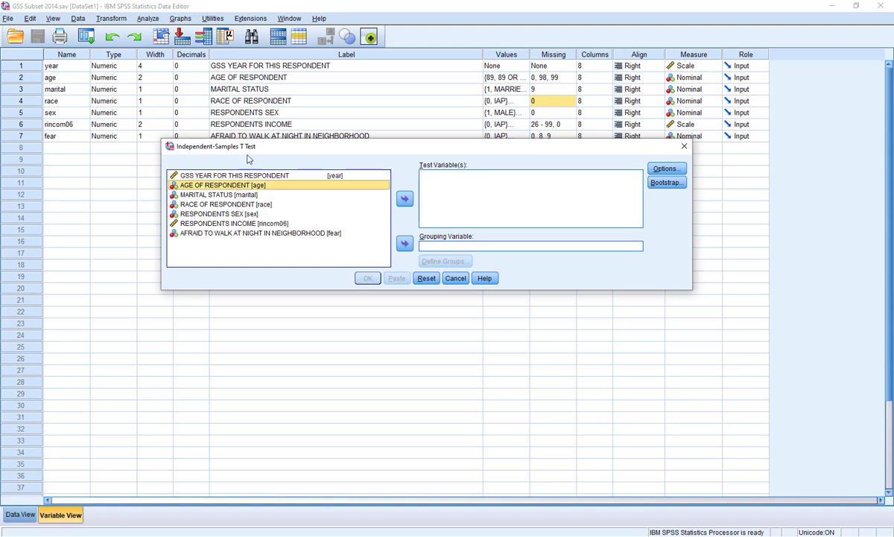
{"action": "left_click", "coordinate": [405, 199]}
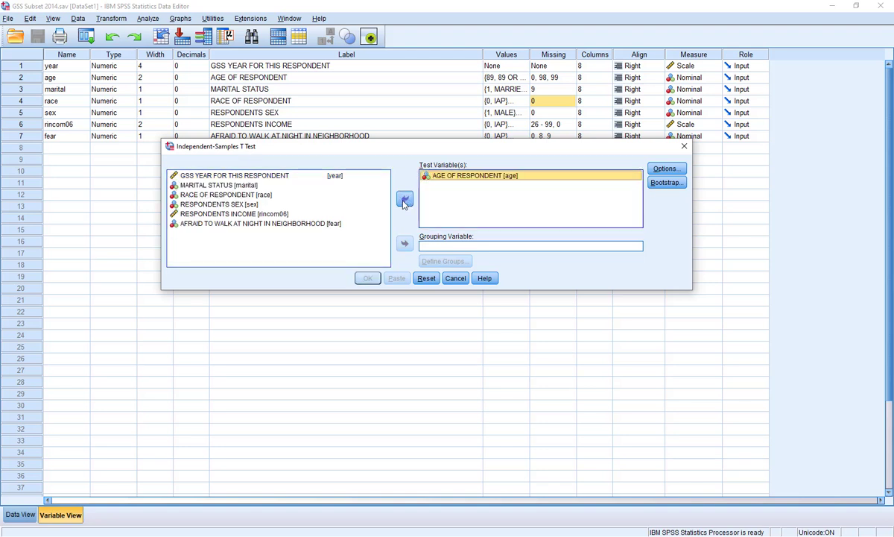
Step: Group the t test by RESPONDENTS SEX, with value 1 for group 1 and 2 for group 2, and run it
{"action": "left_click", "coordinate": [216, 204]}
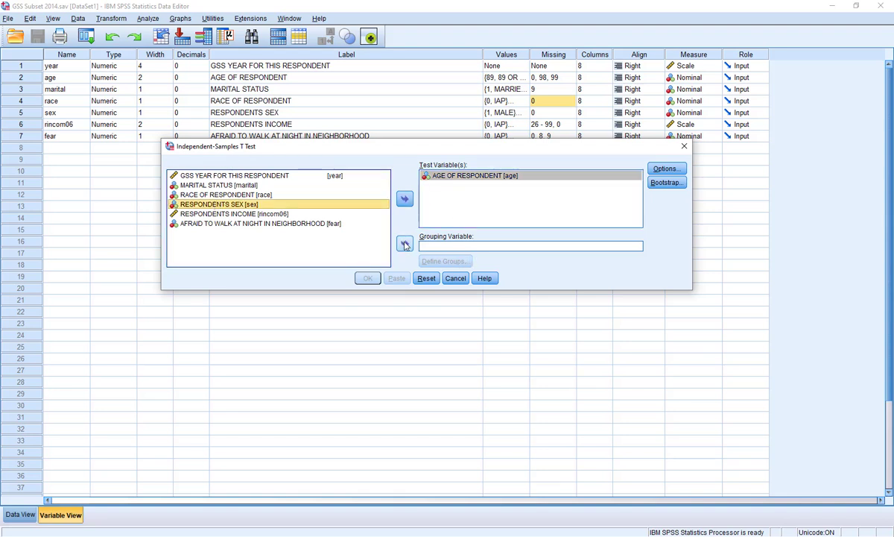
{"action": "left_click", "coordinate": [405, 244]}
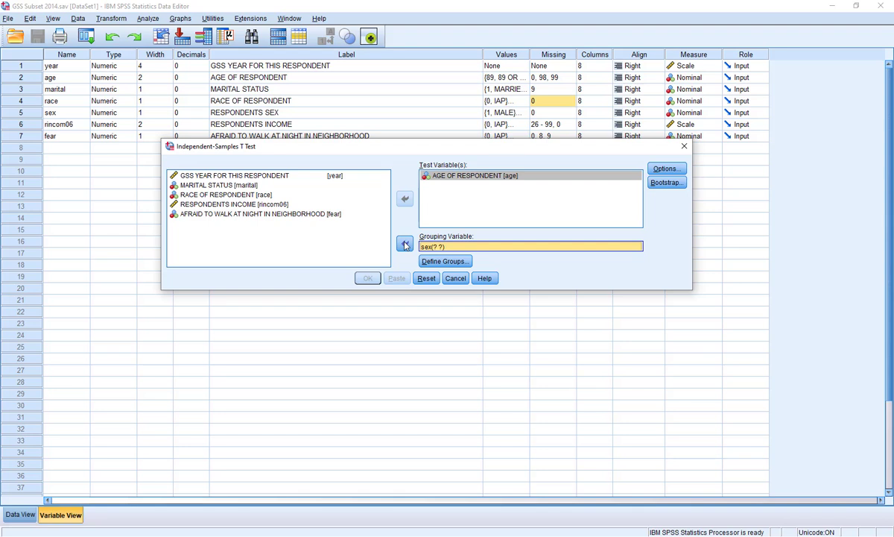
{"action": "left_click", "coordinate": [450, 263]}
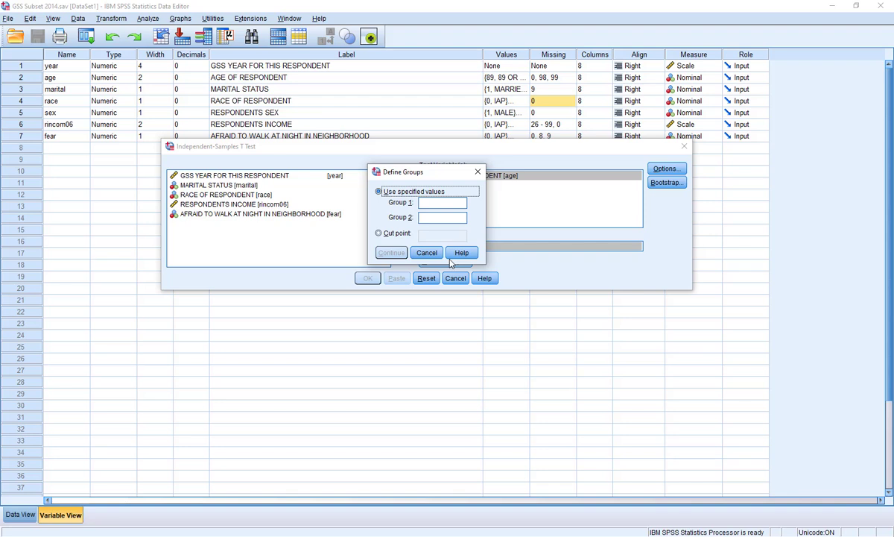
{"action": "left_click", "coordinate": [421, 202]}
{"action": "type", "text": "1"}
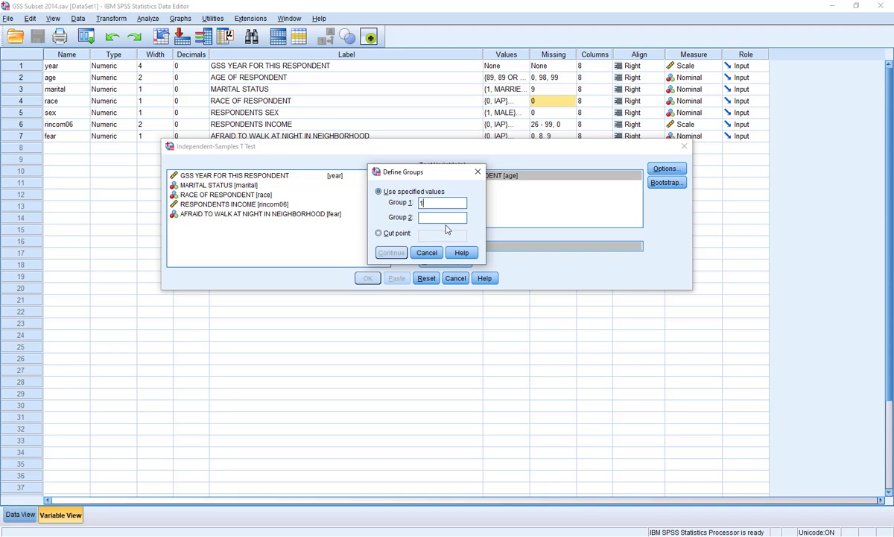
{"action": "left_click", "coordinate": [442, 217]}
{"action": "type", "text": "2"}
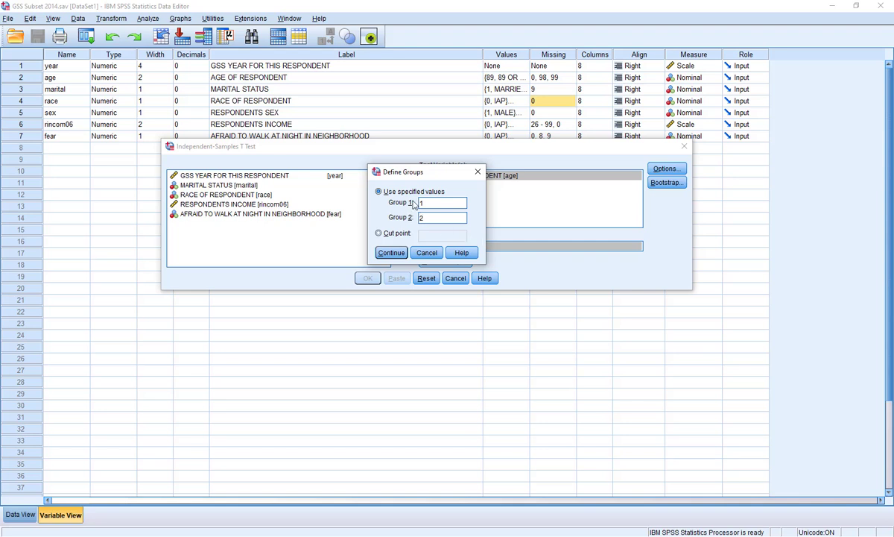
{"action": "left_click", "coordinate": [395, 255]}
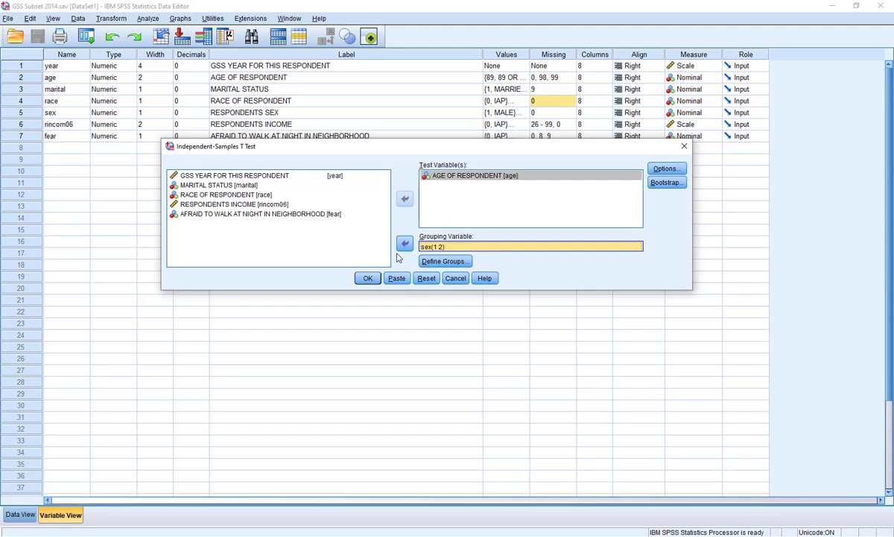
{"action": "left_click", "coordinate": [368, 279]}
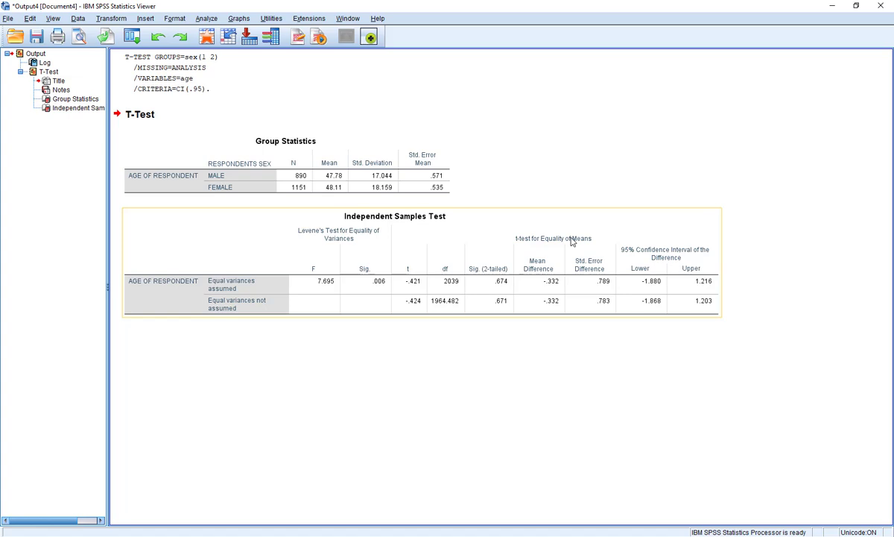
Step: Inspect the Independent Samples Test table, and close the output document without saving it
{"action": "left_click", "coordinate": [341, 263]}
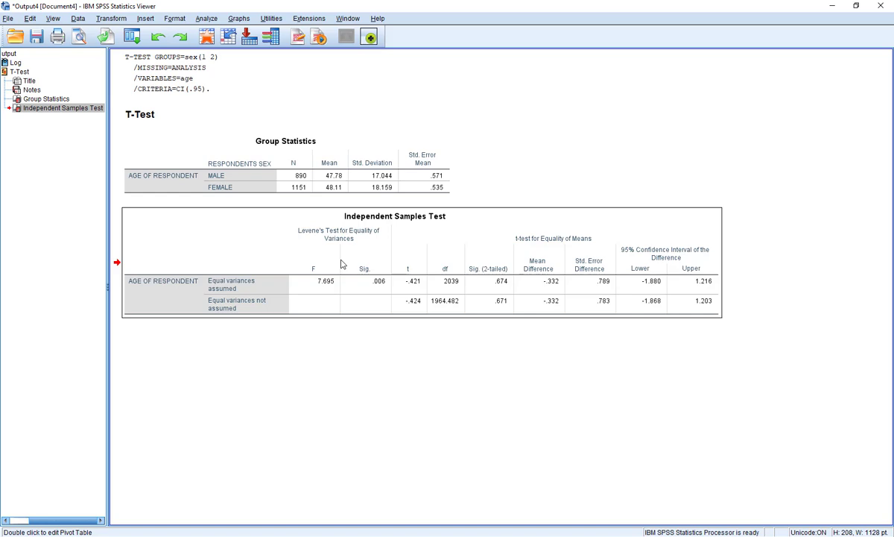
{"action": "double_click", "coordinate": [341, 263]}
{"action": "left_click", "coordinate": [880, 7]}
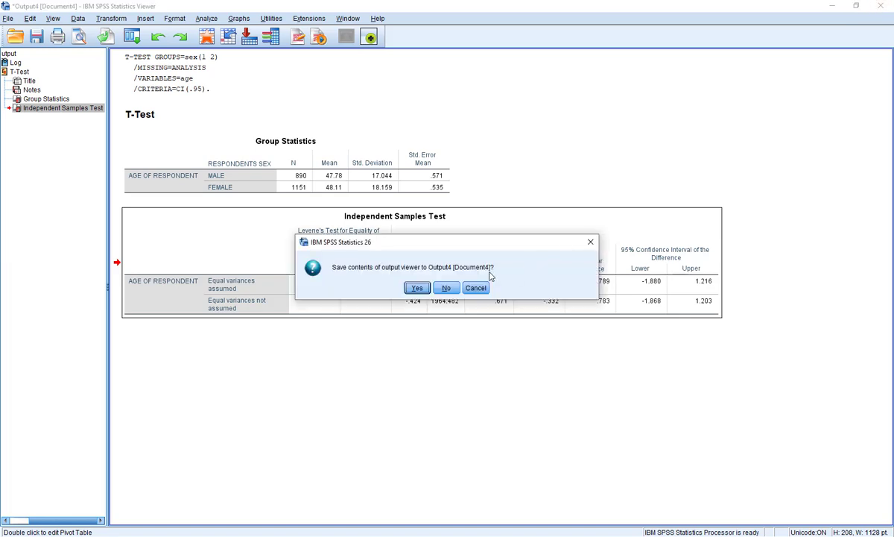
{"action": "left_click", "coordinate": [446, 287]}
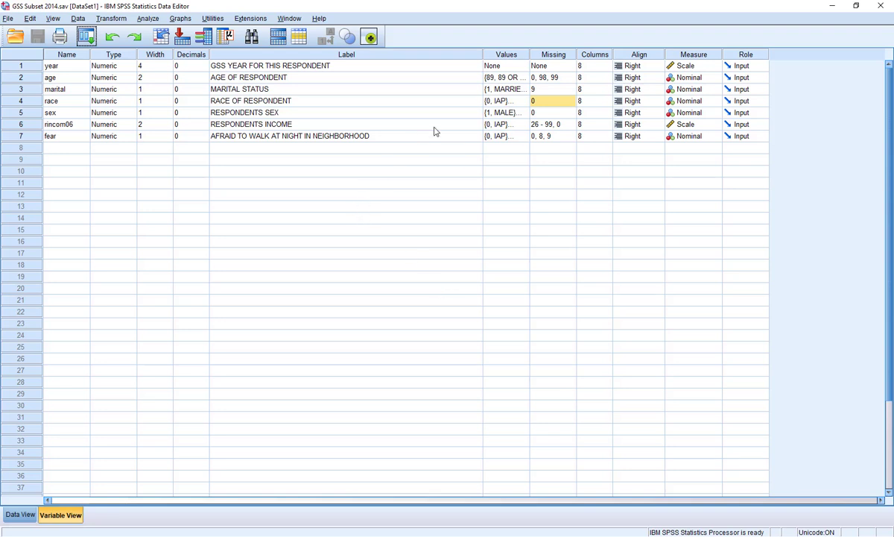
Step: Check the value labels of the race variable again, leaving them as they are
{"action": "left_click", "coordinate": [499, 101]}
{"action": "left_click", "coordinate": [525, 102]}
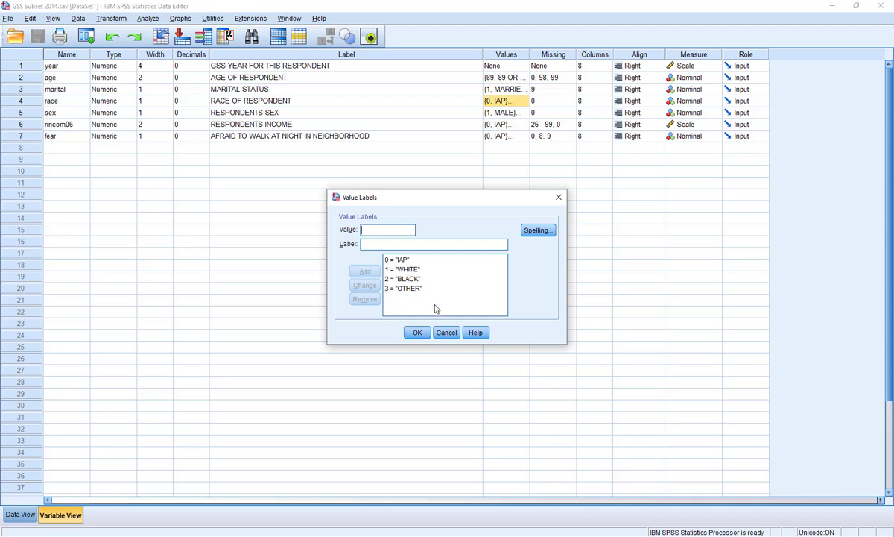
{"action": "left_click", "coordinate": [454, 334]}
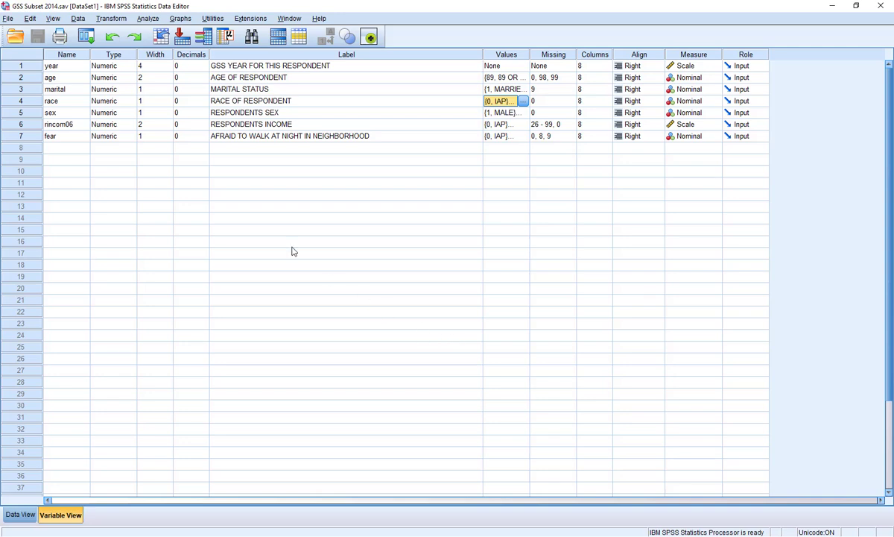
Step: Reopen the independent-samples t test and replace AGE OF RESPONDENT with RACE OF RESPONDENT as the test variable
{"action": "left_click", "coordinate": [149, 20]}
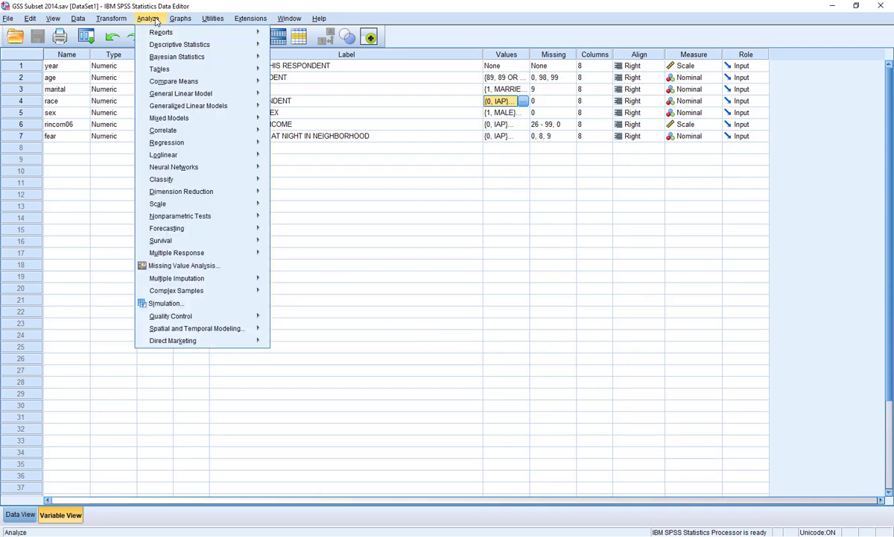
{"action": "mouse_move", "coordinate": [156, 81]}
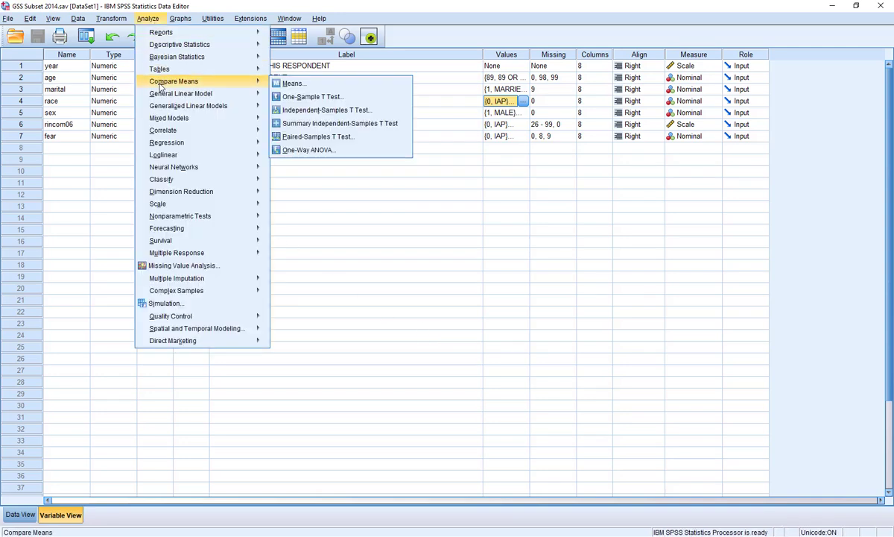
{"action": "left_click", "coordinate": [354, 112]}
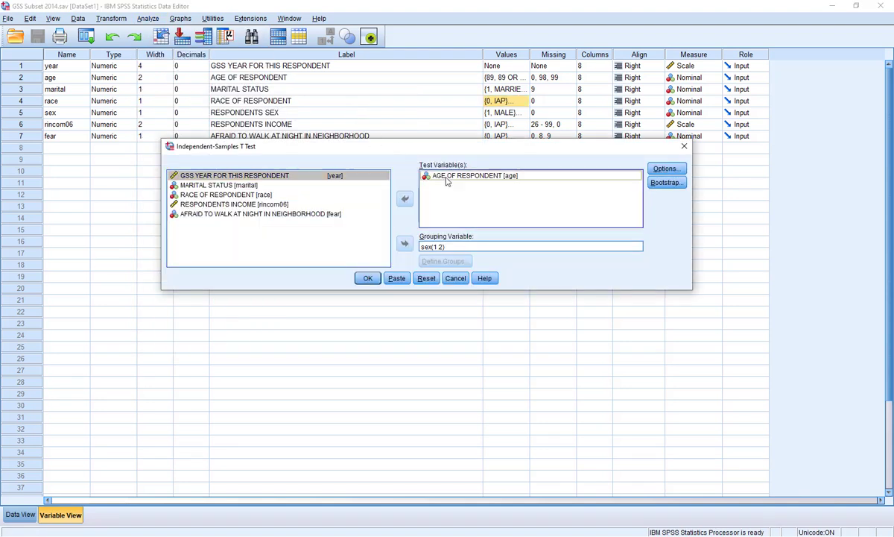
{"action": "left_click_drag", "start_coordinate": [448, 181], "coordinate": [282, 195]}
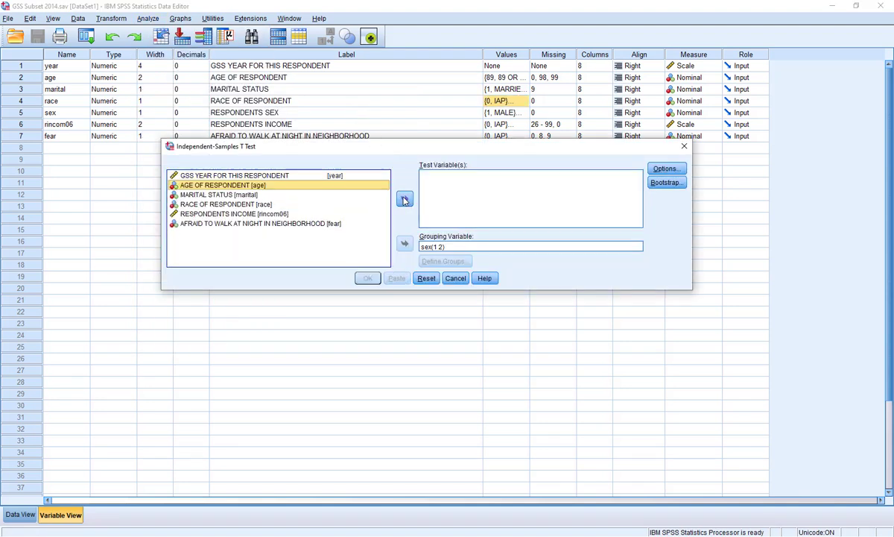
{"action": "left_click", "coordinate": [233, 205]}
{"action": "left_click", "coordinate": [404, 199]}
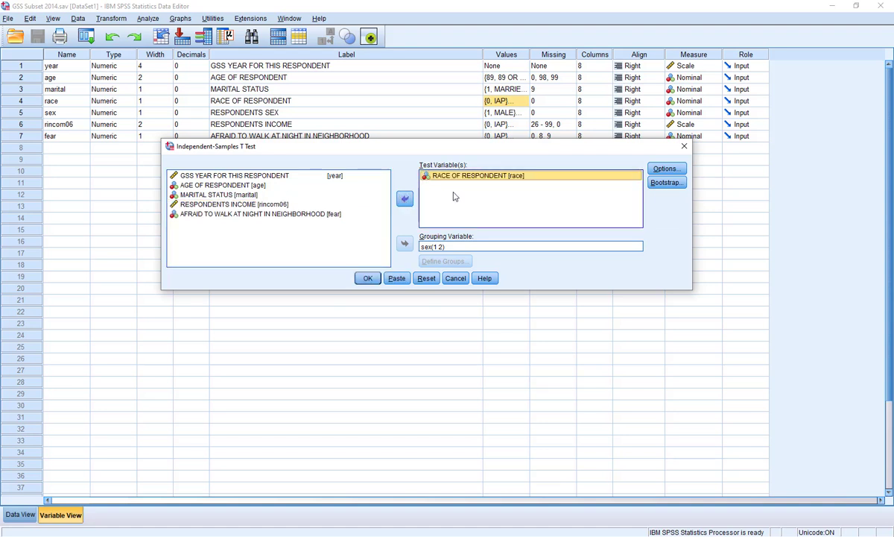
Step: Remove RESPONDENTS SEX from the grouping variable and empty the test variable list
{"action": "left_click", "coordinate": [434, 249]}
{"action": "left_click_drag", "start_coordinate": [433, 249], "coordinate": [239, 201]}
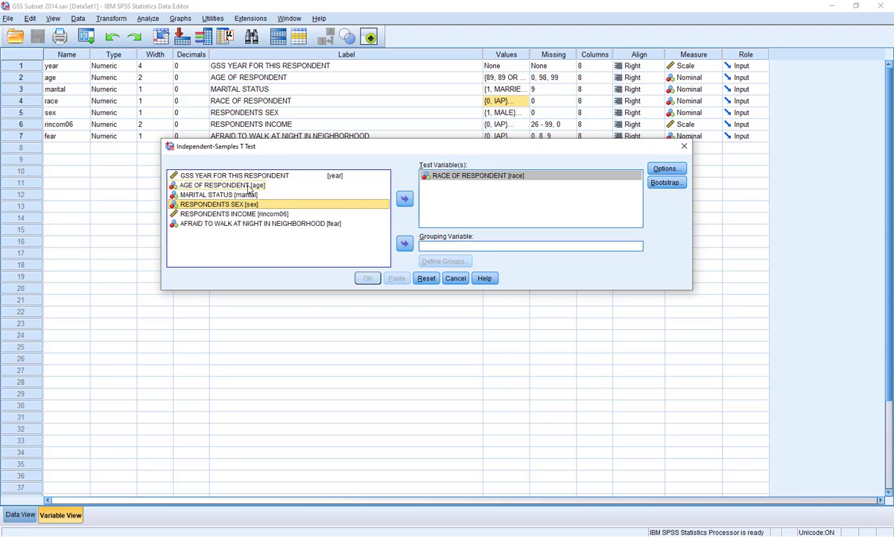
{"action": "left_click", "coordinate": [406, 201]}
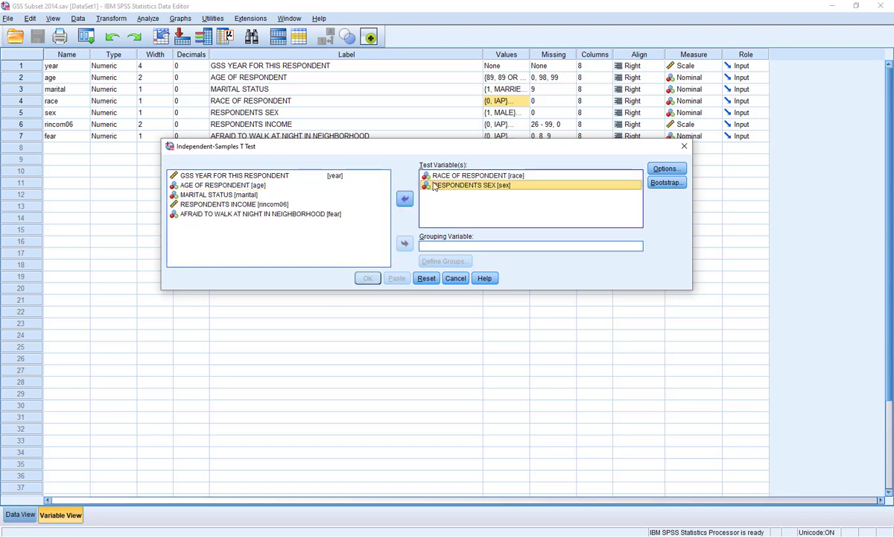
{"action": "left_click", "coordinate": [405, 198]}
{"action": "left_click", "coordinate": [438, 177]}
{"action": "left_click", "coordinate": [404, 199]}
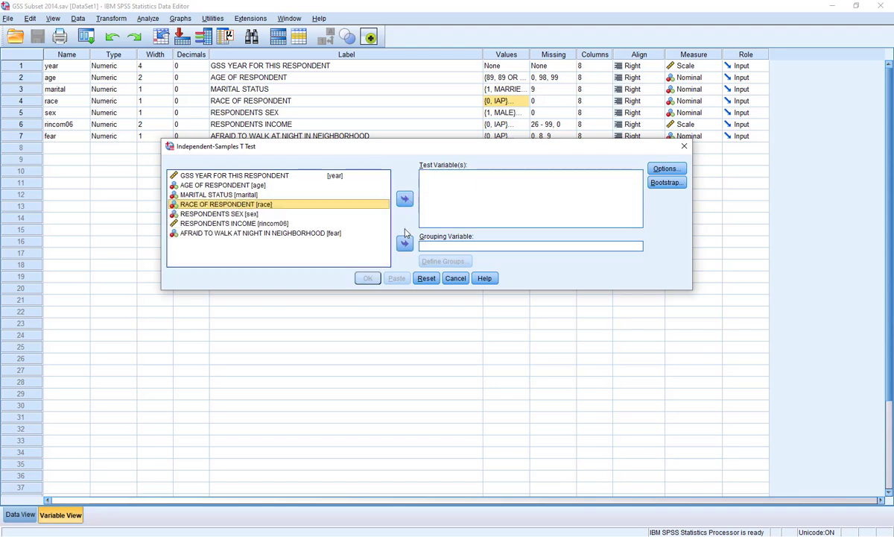
Step: Assign RACE OF RESPONDENT as the grouping variable and AGE OF RESPONDENT as the test variable
{"action": "left_click", "coordinate": [405, 242]}
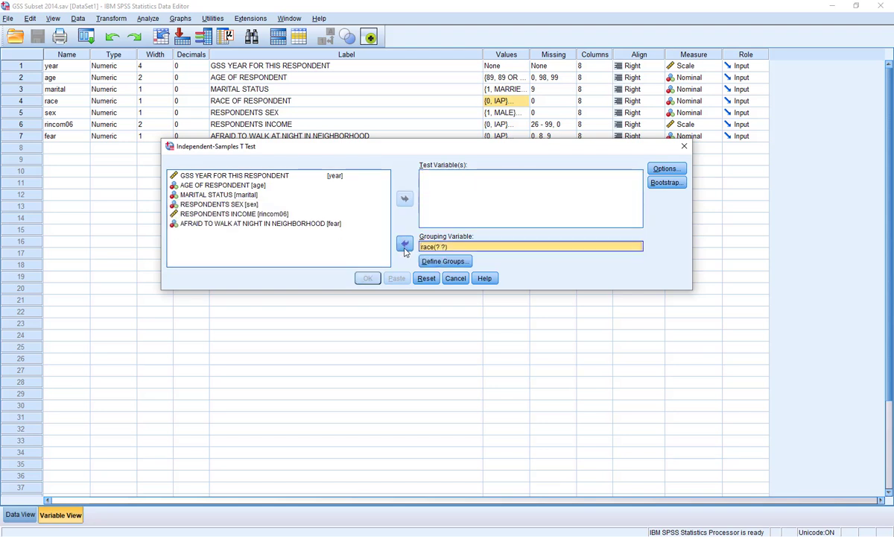
{"action": "left_click", "coordinate": [240, 184]}
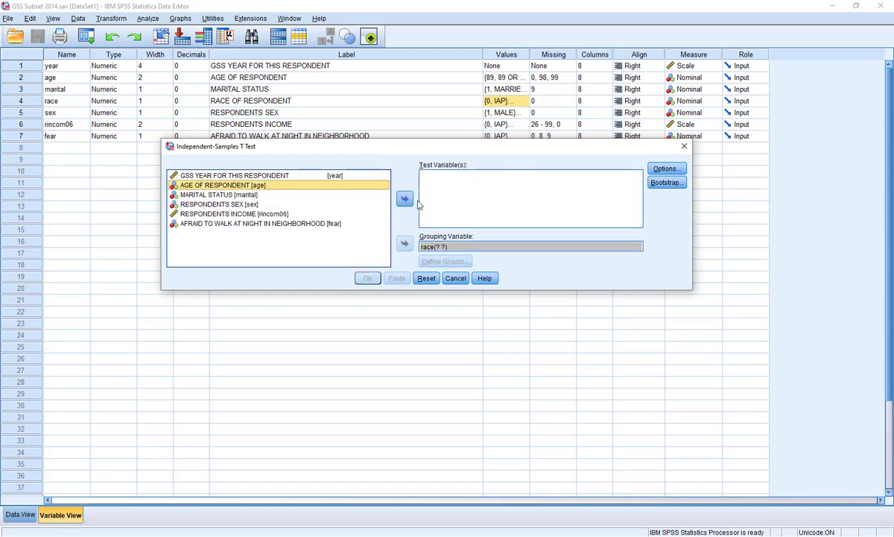
{"action": "left_click", "coordinate": [404, 198]}
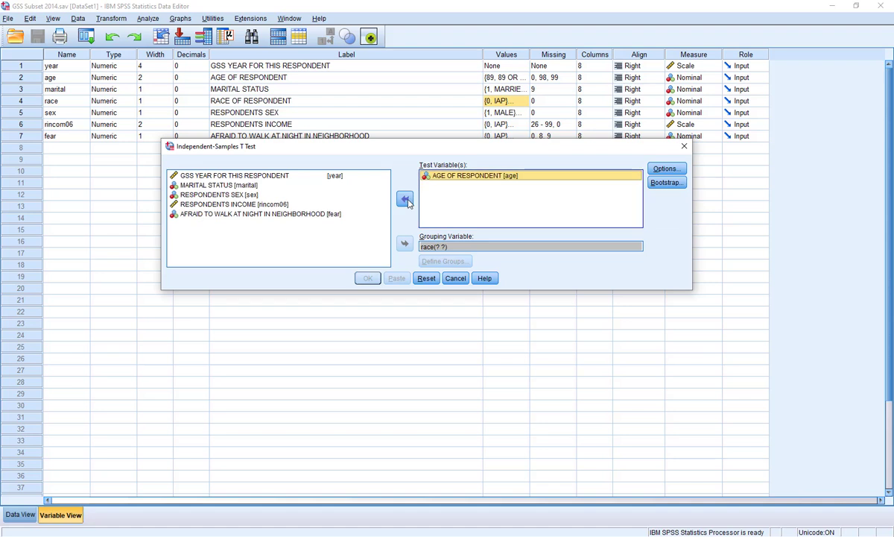
Step: Define the groups of the race grouping variable with value 1 for Group 1 and value 2 for Group 2
{"action": "left_click", "coordinate": [442, 247]}
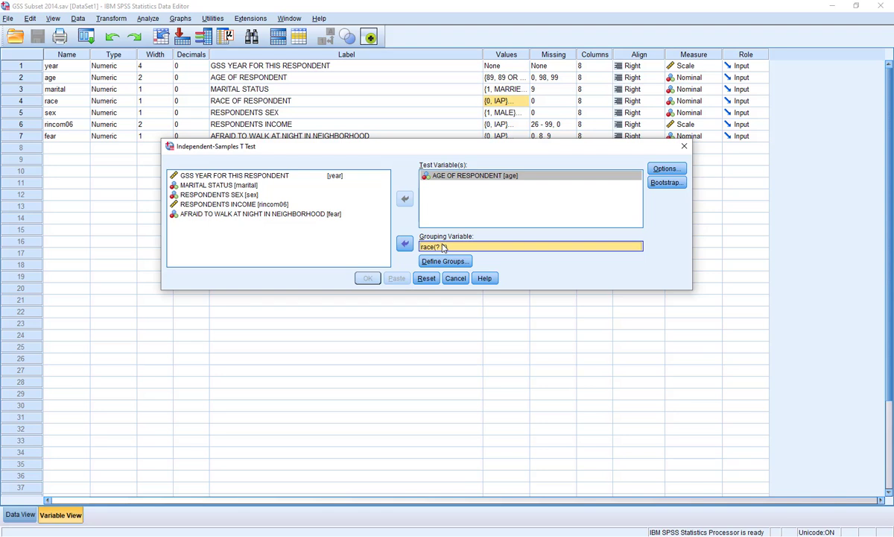
{"action": "left_click", "coordinate": [445, 261]}
{"action": "type", "text": "1"}
{"action": "left_click", "coordinate": [431, 217]}
{"action": "type", "text": "2"}
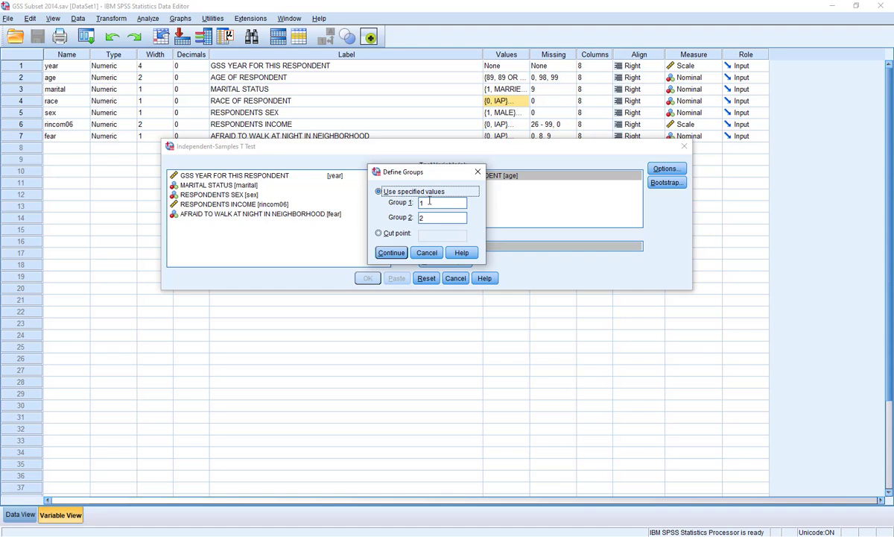
Step: Replace the specified race group values with 2 for Group 1 and 3 for Group 2
{"action": "left_click_drag", "start_coordinate": [432, 216], "coordinate": [402, 216]}
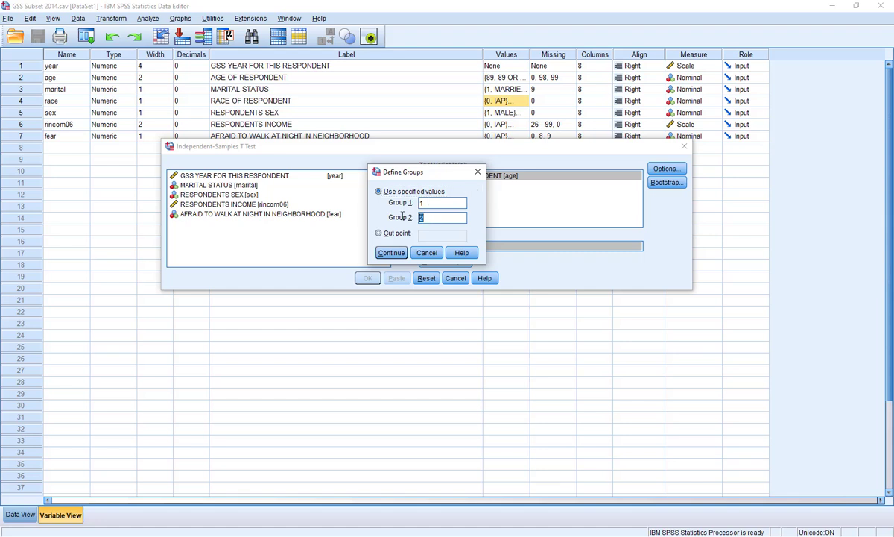
{"action": "key", "text": "BackSpace"}
{"action": "left_click_drag", "start_coordinate": [460, 203], "coordinate": [385, 191]}
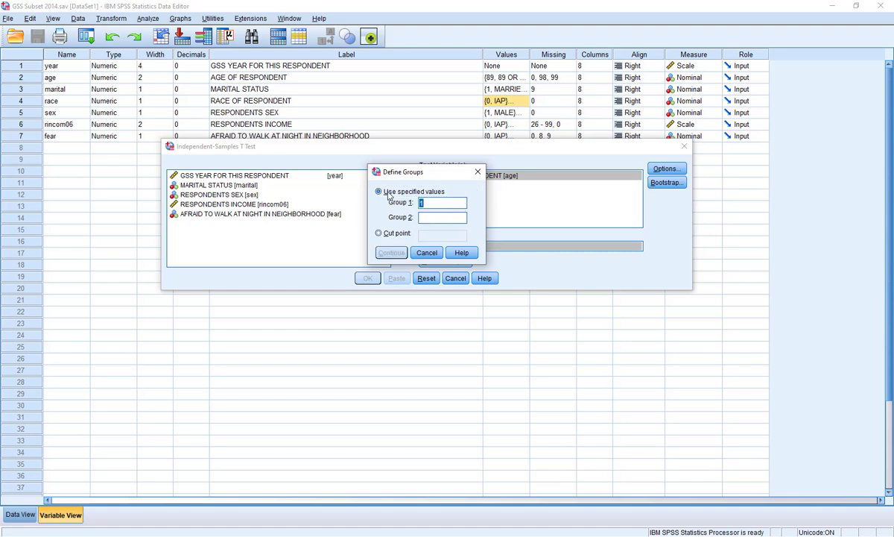
{"action": "type", "text": "2"}
{"action": "left_click", "coordinate": [437, 216]}
{"action": "type", "text": "3"}
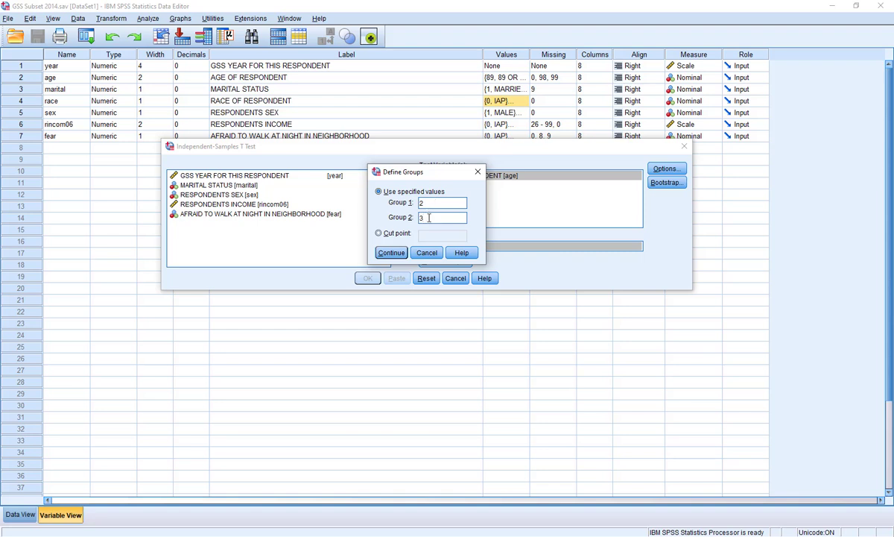
Step: Change Group 1 to 1, accept the group definition and run the t test
{"action": "double_click", "coordinate": [416, 202]}
{"action": "type", "text": "1"}
{"action": "left_click", "coordinate": [397, 253]}
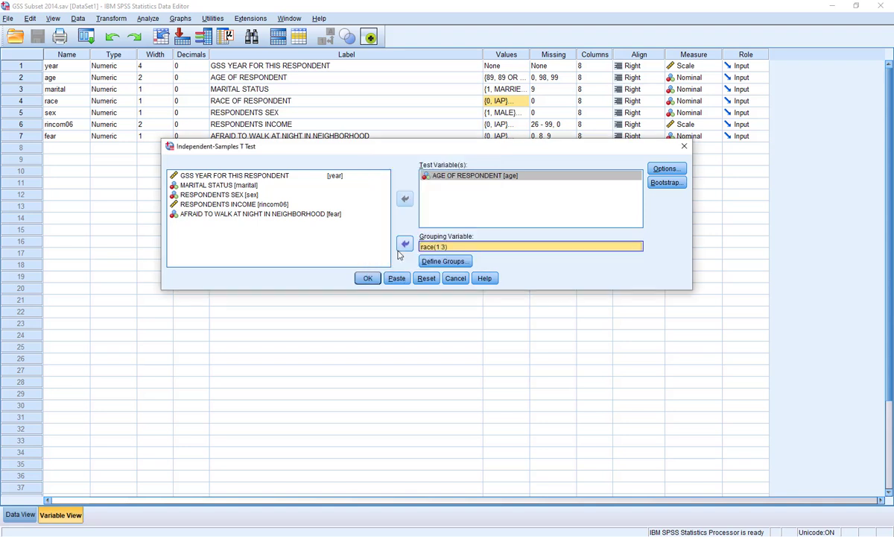
{"action": "left_click", "coordinate": [366, 279]}
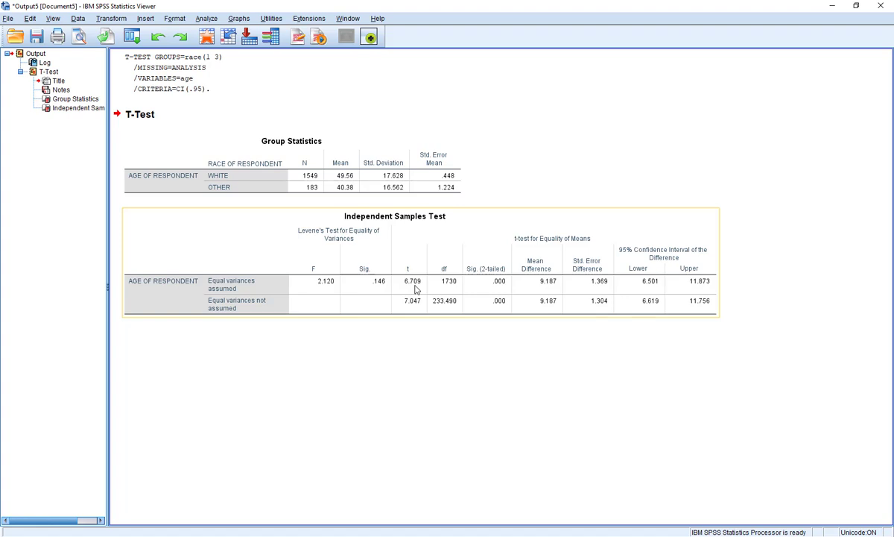
Step: Open the Independent Samples Test table for editing and check the unrounded two-tailed significance for equal variances assumed
{"action": "left_click", "coordinate": [489, 286]}
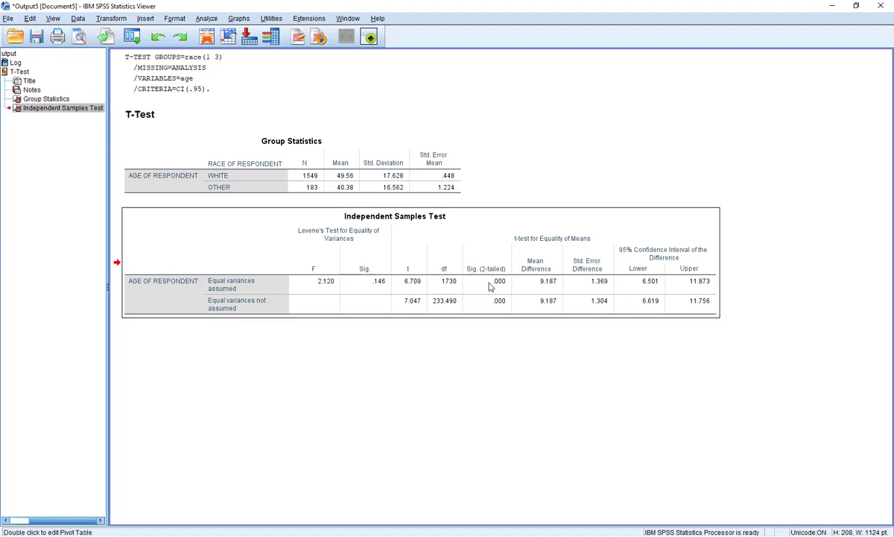
{"action": "double_click", "coordinate": [490, 286]}
{"action": "left_click_drag", "start_coordinate": [628, 139], "coordinate": [455, 133]}
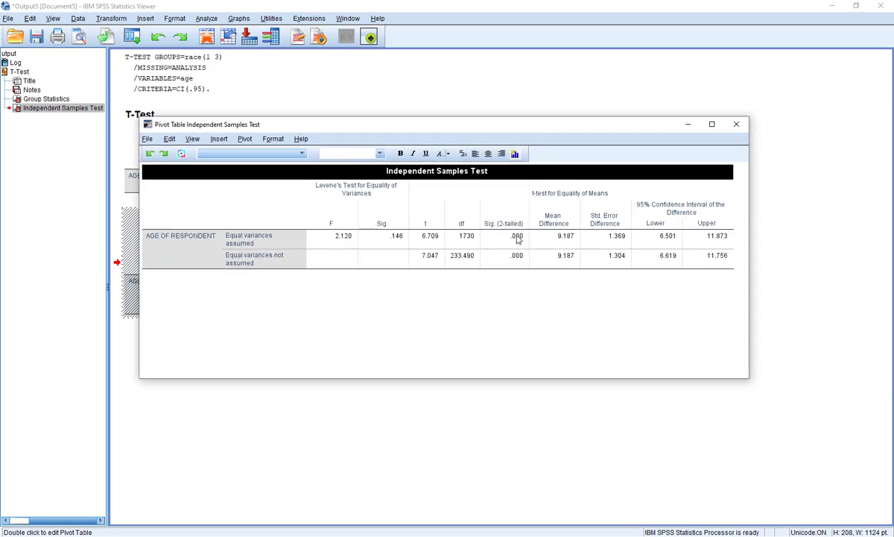
{"action": "mouse_move", "coordinate": [518, 239]}
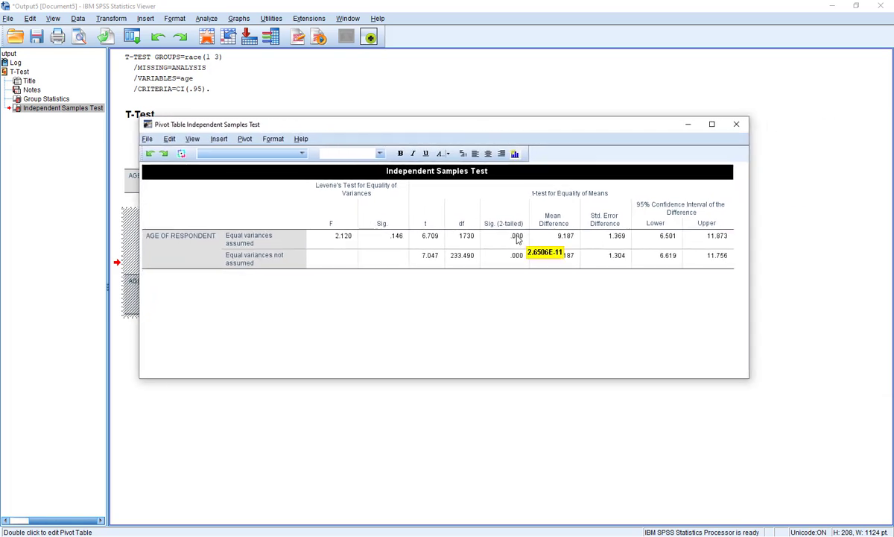